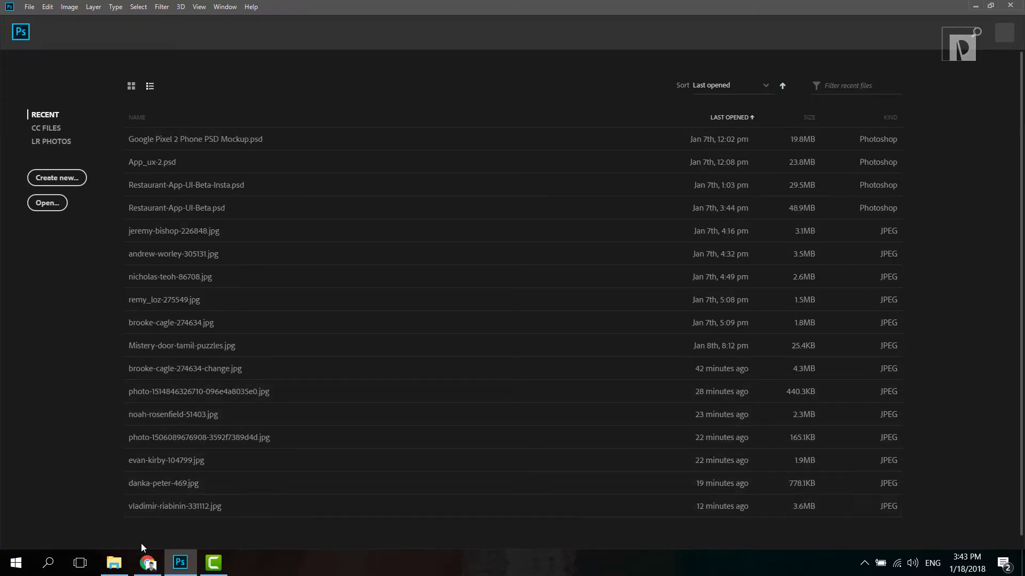
- Open noah-rosenfield-51403.jpg from the photo folder and duplicate its Background layer into Background copy
click(114, 563)
drag(393, 241, 39, 352)
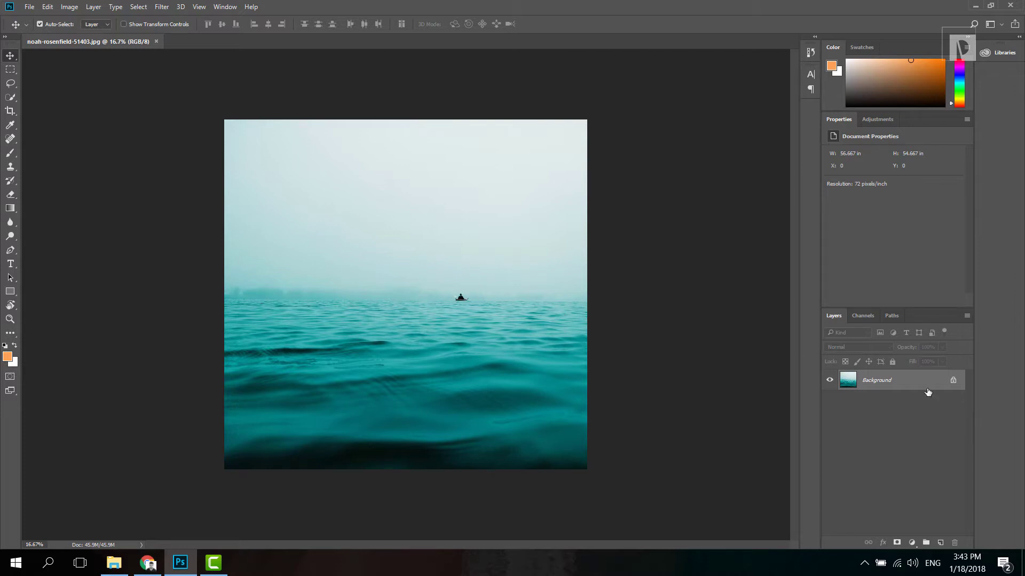
drag(927, 384, 941, 542)
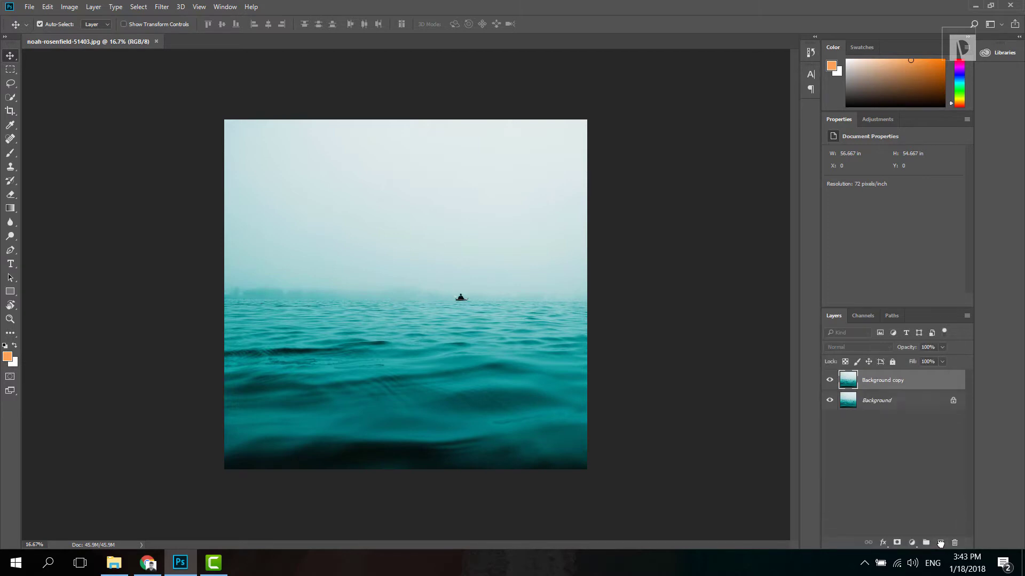
key(s)
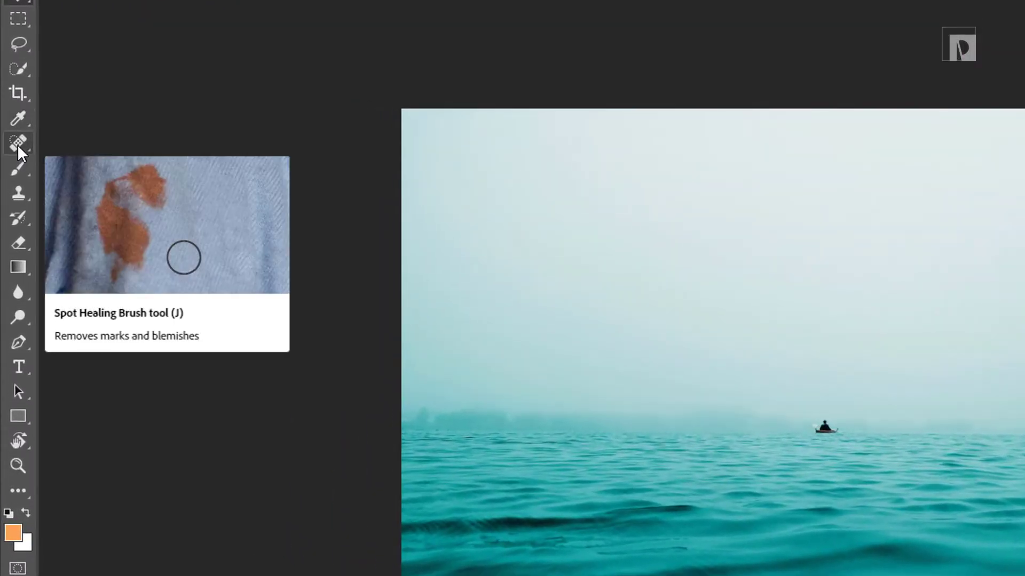
- Heal the small boat out of the sea with a 143 px Spot Healing Brush
click(17, 142)
right_click(15, 141)
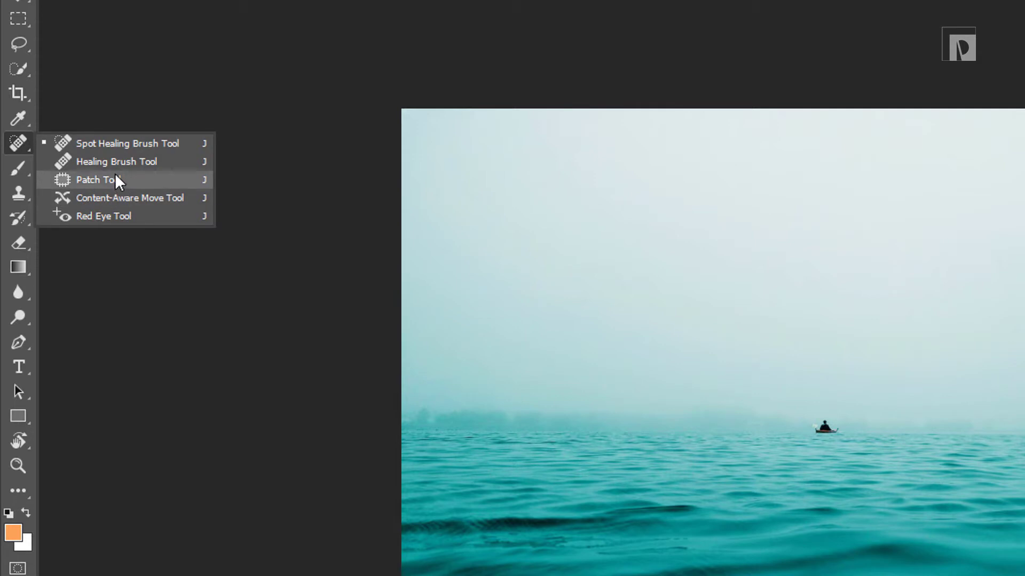
click(138, 146)
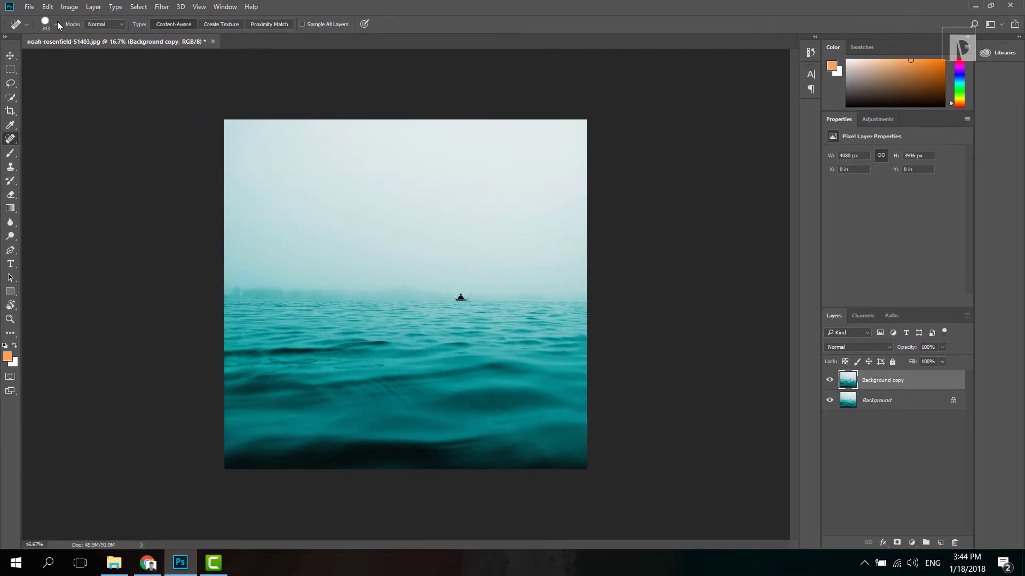
click(55, 24)
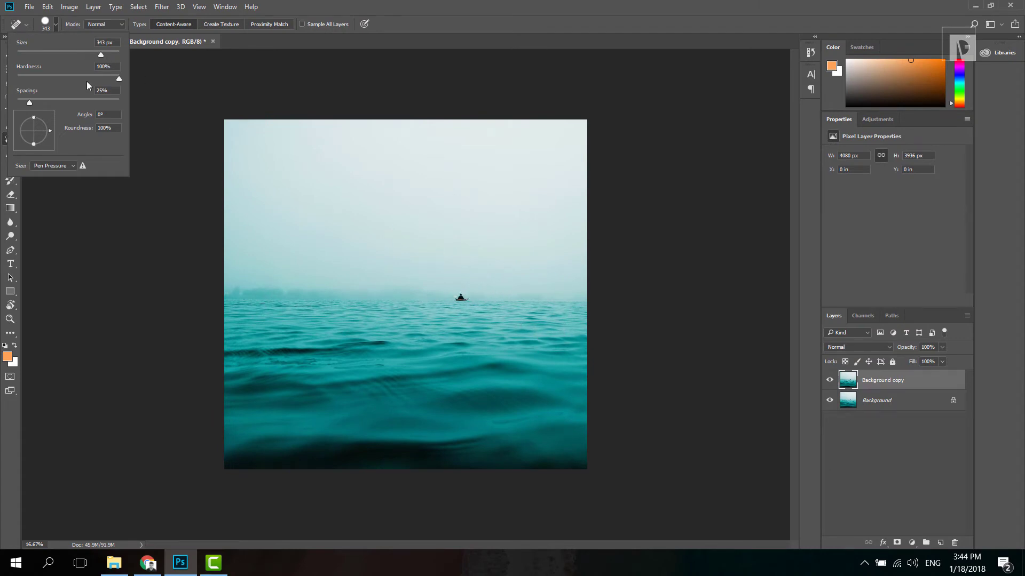
click(79, 53)
click(461, 297)
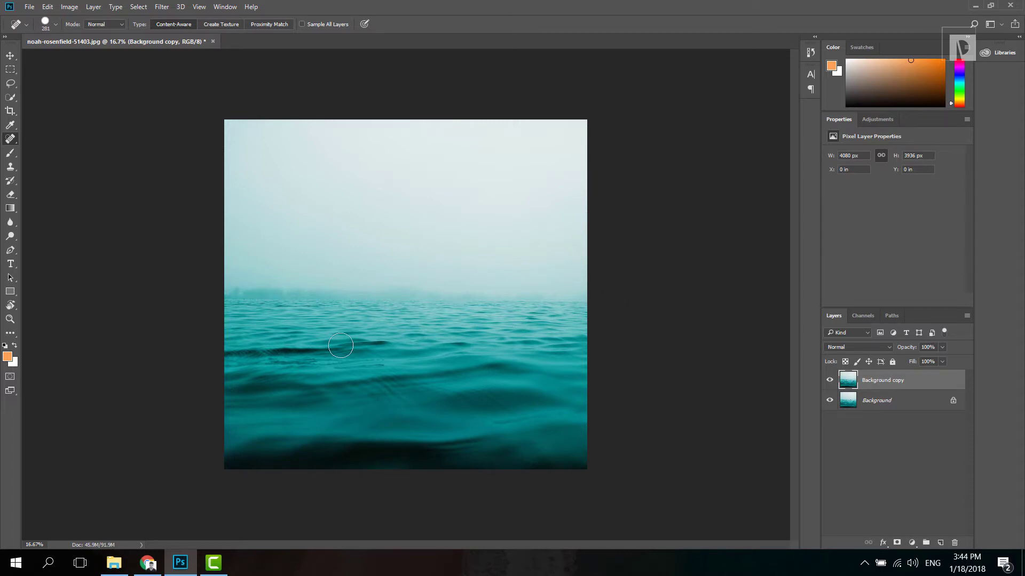
click(114, 562)
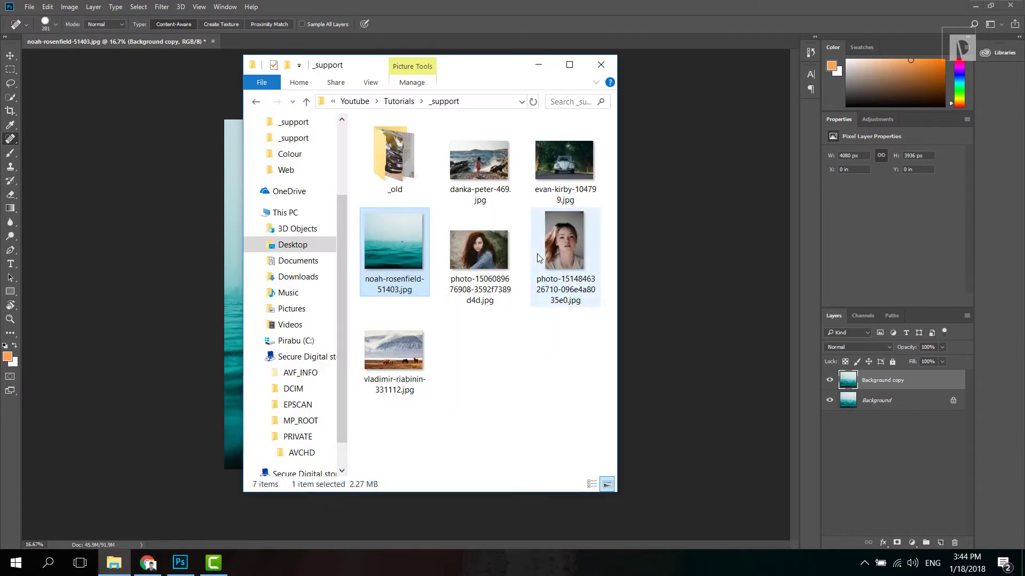
- Open danka-peter-469.jpg and trial spot-healing on the girl's head, arms and figure
drag(487, 173, 290, 44)
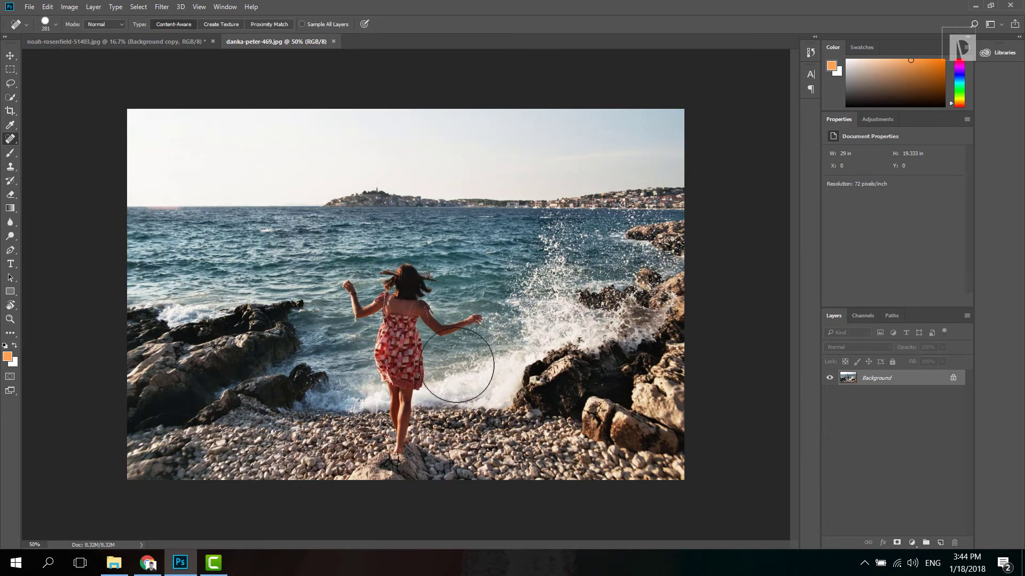
click(410, 281)
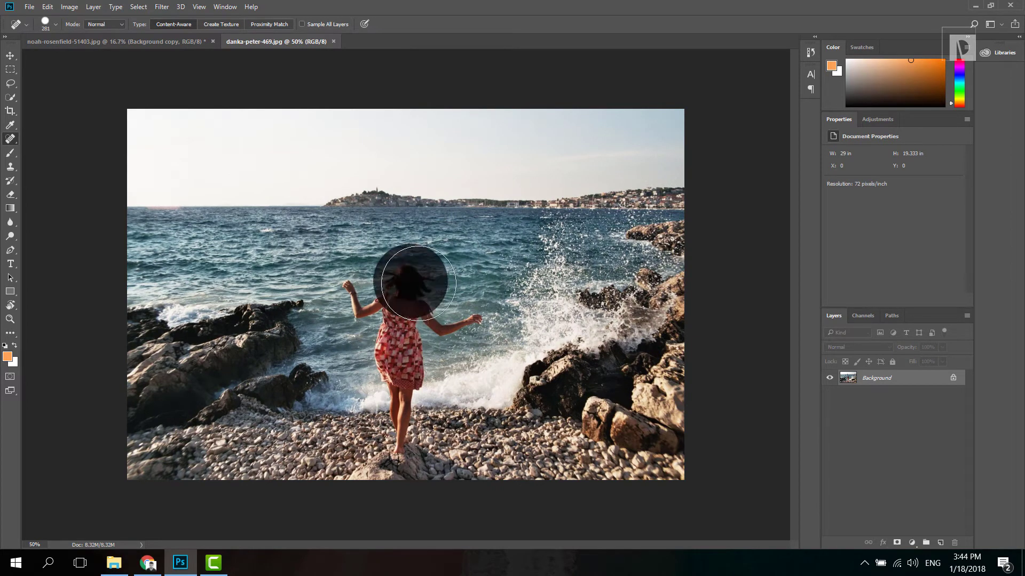
click(378, 294)
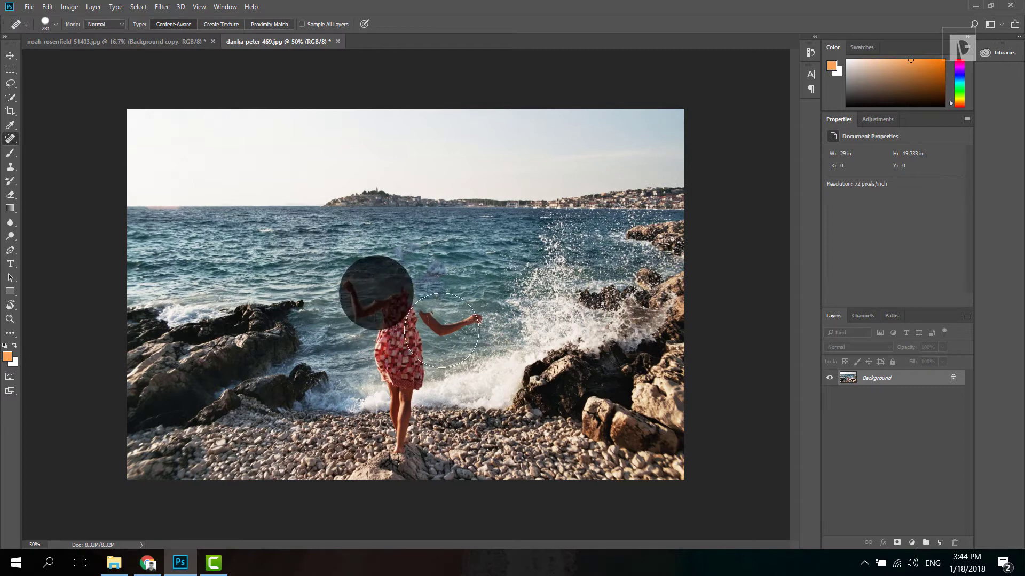
click(447, 325)
click(399, 302)
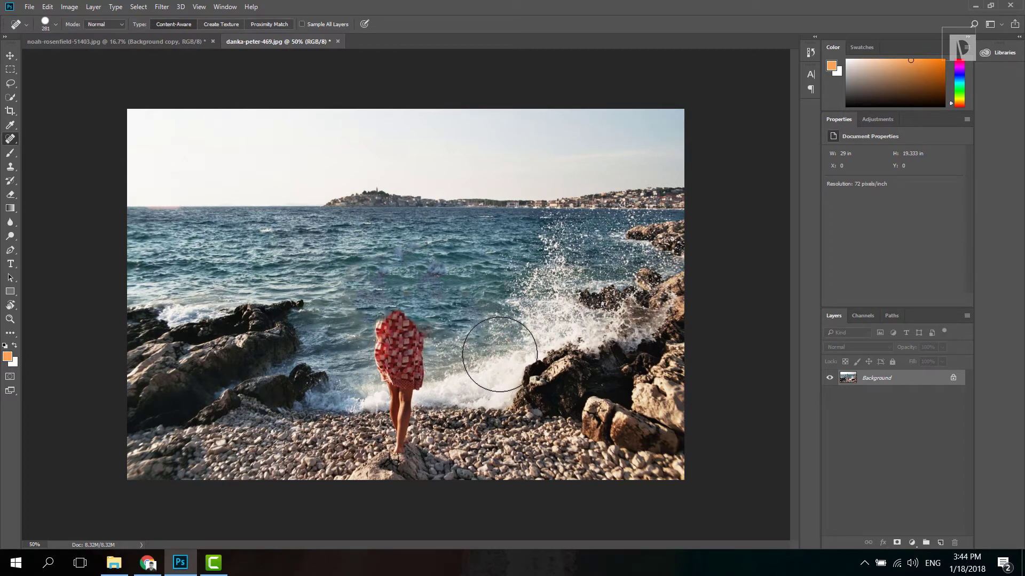
- Undo the trial healing strokes and duplicate the Background layer into Background copy
key(ctrl+alt+z)
key(ctrl+alt+z)
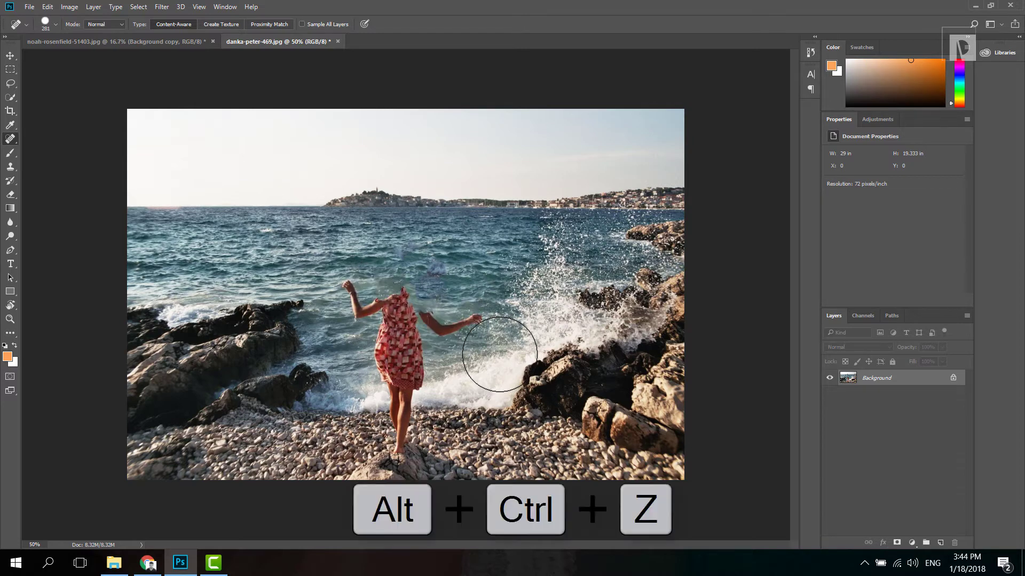
key(ctrl+alt+z)
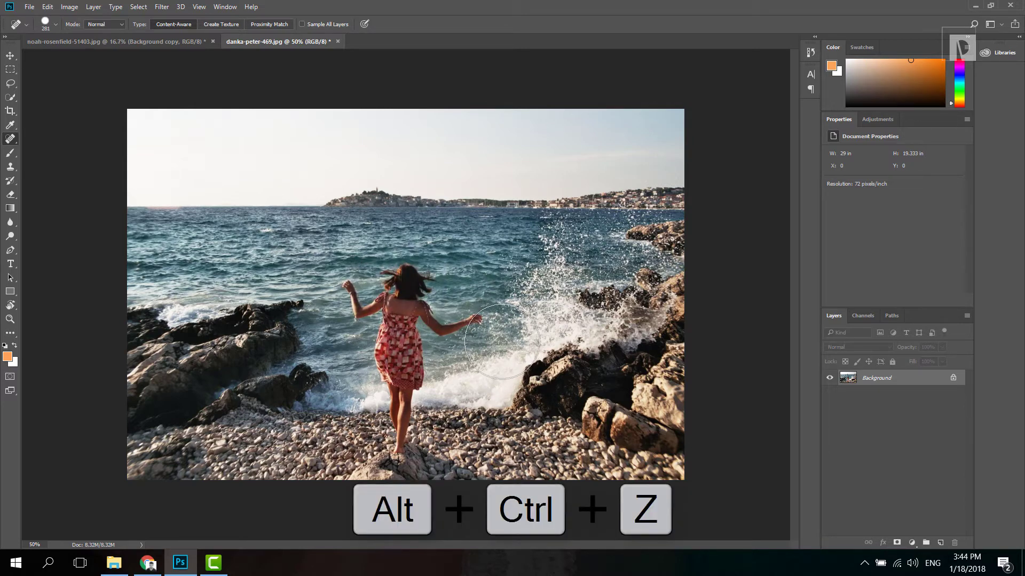
drag(917, 392, 937, 542)
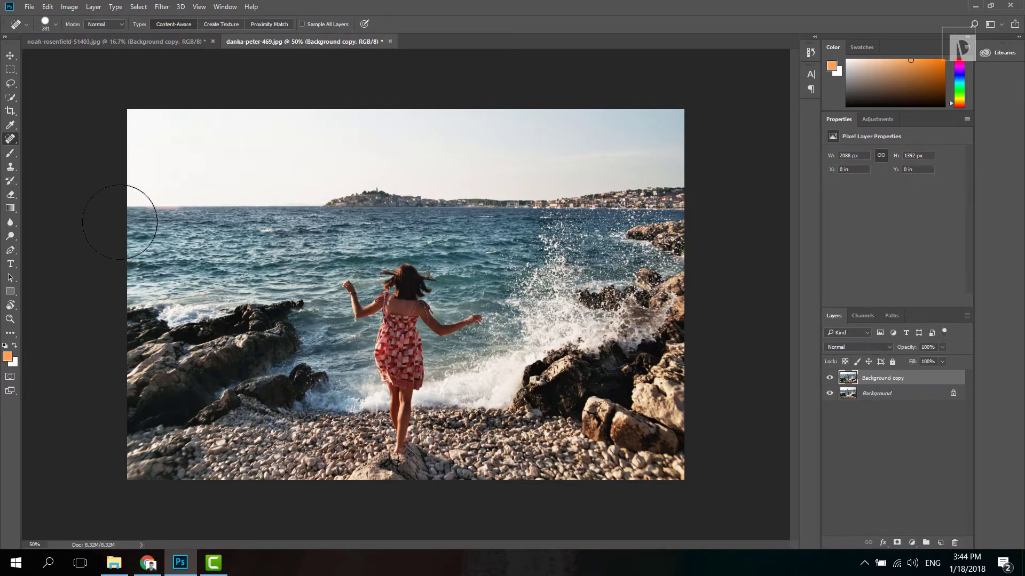
- With the Patch tool, replace the girl's raised arm and the area beside her with water
right_click(9, 139)
click(30, 139)
right_click(12, 139)
click(63, 162)
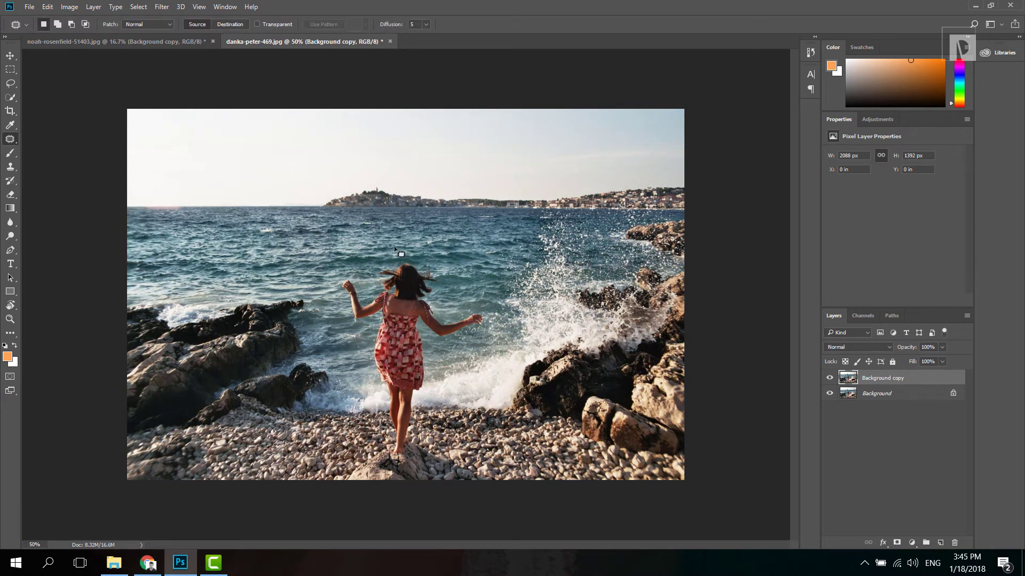
mouse_move(379, 258)
mouse_down()
mouse_move(347, 311)
mouse_move(389, 309)
mouse_move(378, 257)
mouse_up()
drag(367, 306, 310, 264)
key(ctrl+d)
mouse_move(348, 311)
mouse_down()
mouse_move(360, 267)
mouse_move(347, 309)
mouse_move(283, 267)
mouse_move(308, 253)
mouse_move(265, 261)
mouse_up()
key(ctrl+d)
- Patch the girl's upper body and the surrounding area with open water from above
mouse_move(431, 343)
mouse_down()
mouse_move(445, 291)
mouse_move(376, 244)
mouse_up()
drag(408, 287, 261, 245)
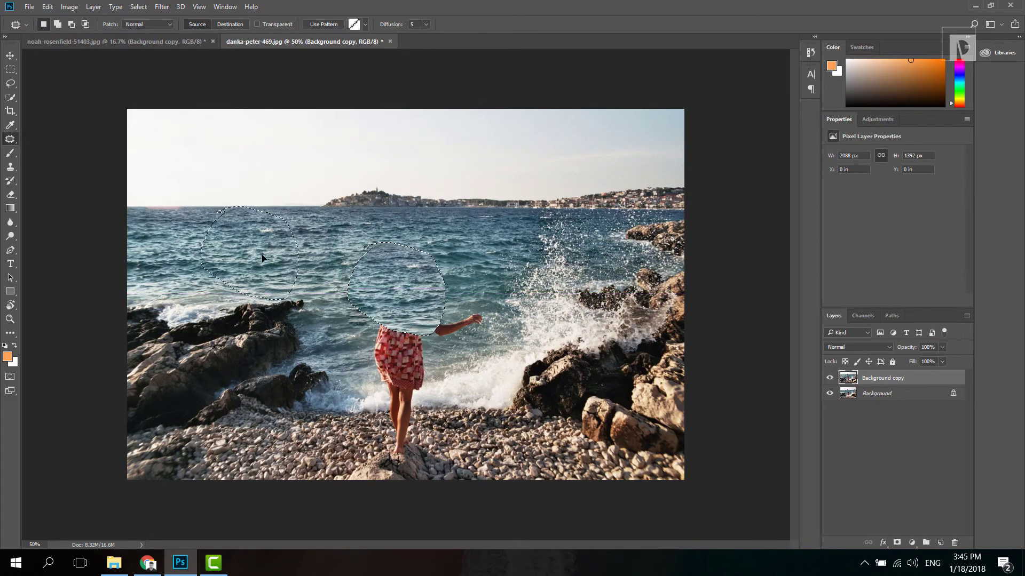
key(ctrl+d)
mouse_move(471, 353)
mouse_down()
mouse_move(494, 288)
mouse_move(438, 251)
mouse_up()
drag(460, 323, 517, 299)
drag(354, 304, 357, 307)
drag(381, 322, 433, 261)
- Patch the girl's legs and feet with wave splash and pebbles, then deselect
mouse_move(374, 368)
mouse_down()
mouse_move(459, 288)
mouse_move(438, 266)
mouse_up()
drag(384, 422, 453, 427)
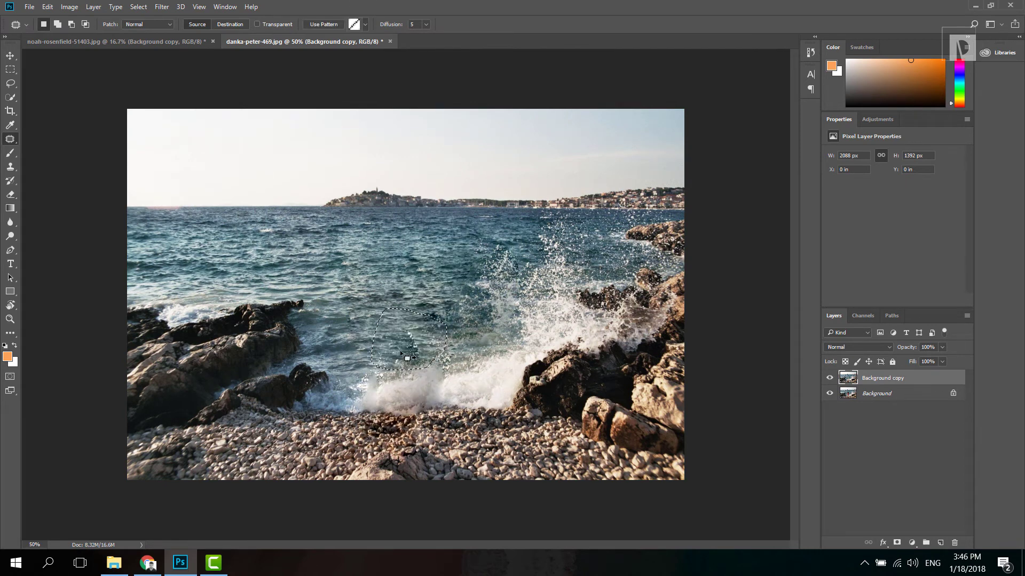
drag(470, 229, 470, 235)
drag(507, 267, 406, 306)
key(ctrl+d)
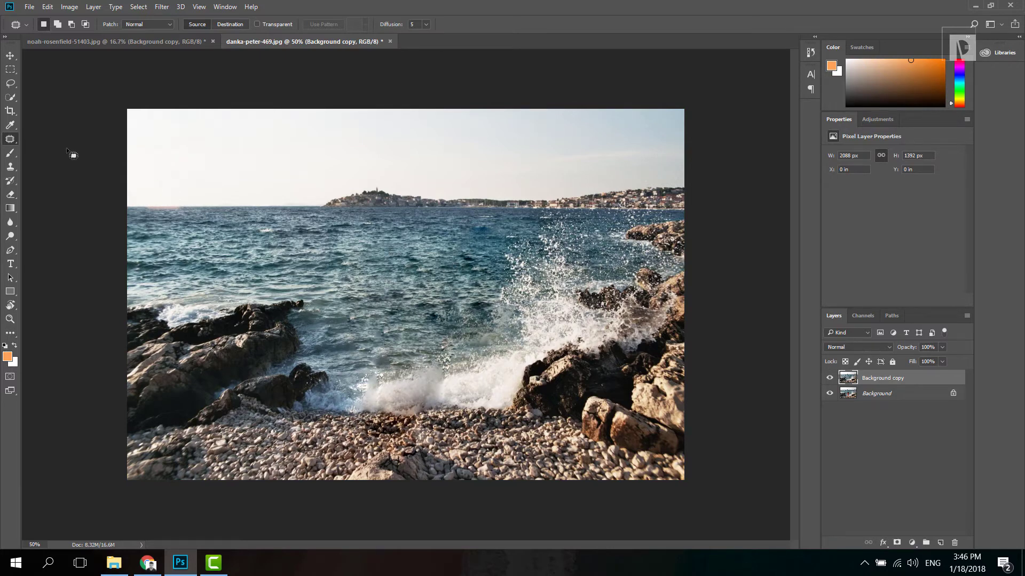
- Switch back to the Spot Healing Brush, then to the Move tool
right_click(11, 140)
click(40, 139)
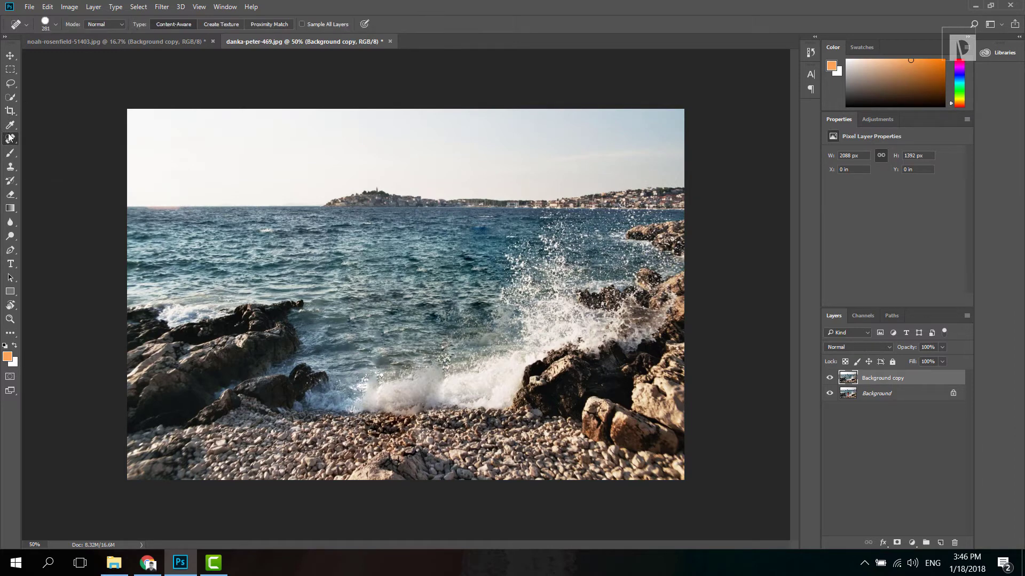
click(13, 60)
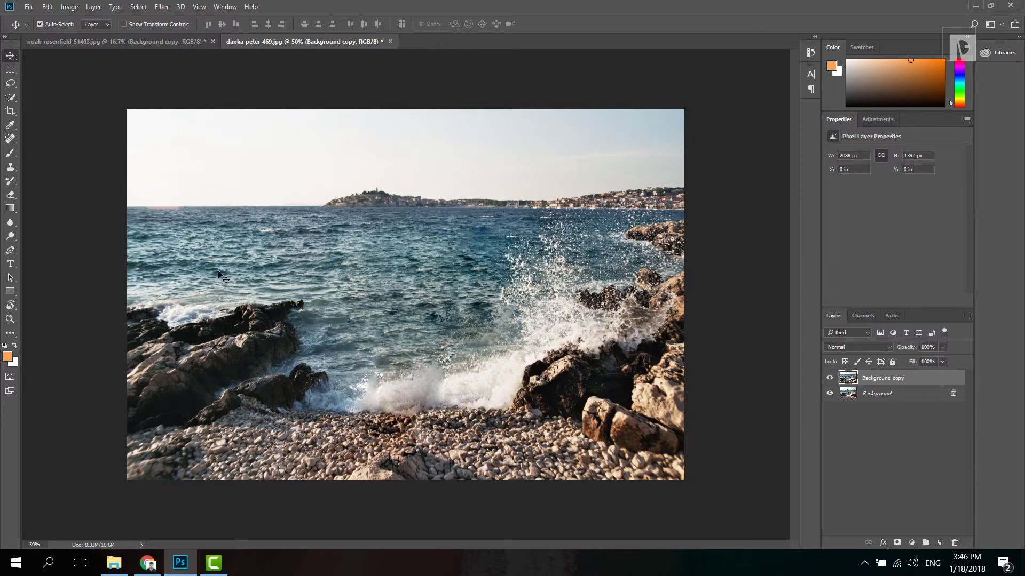
- Open vladimir-riabinin-331112.jpg as a new document and duplicate its Background layer
click(114, 563)
click(389, 346)
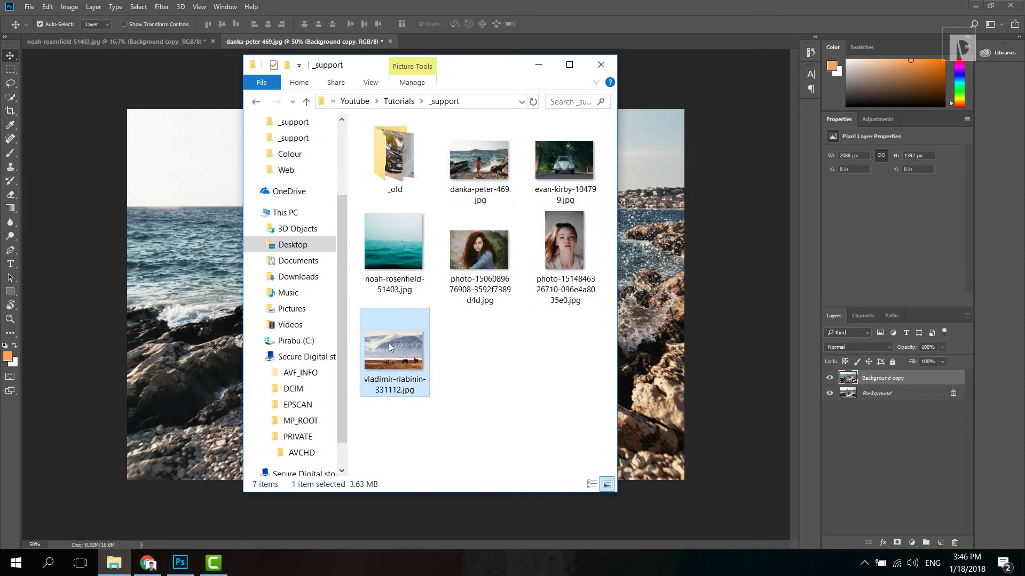
drag(695, 111, 731, 42)
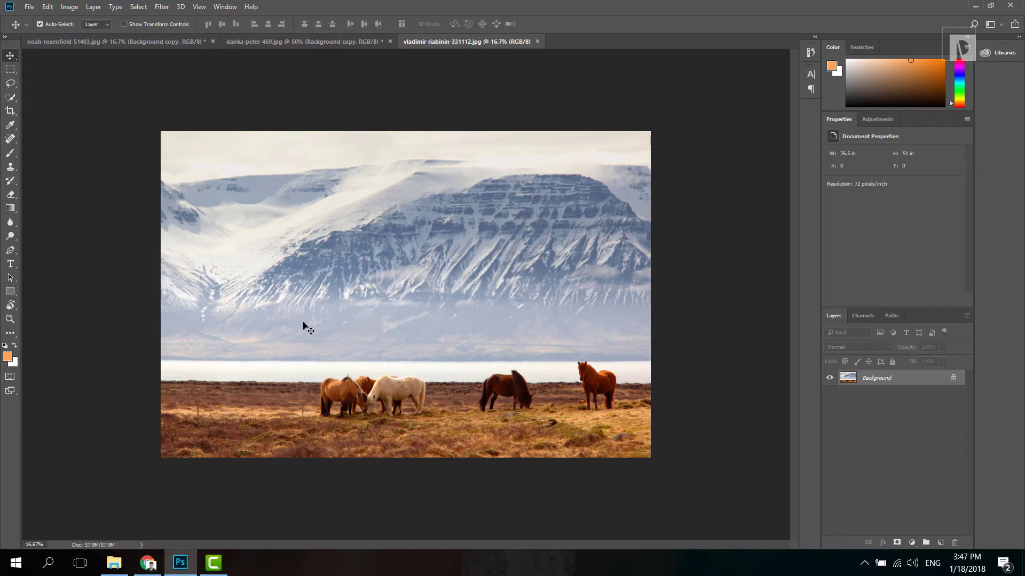
drag(914, 381, 939, 543)
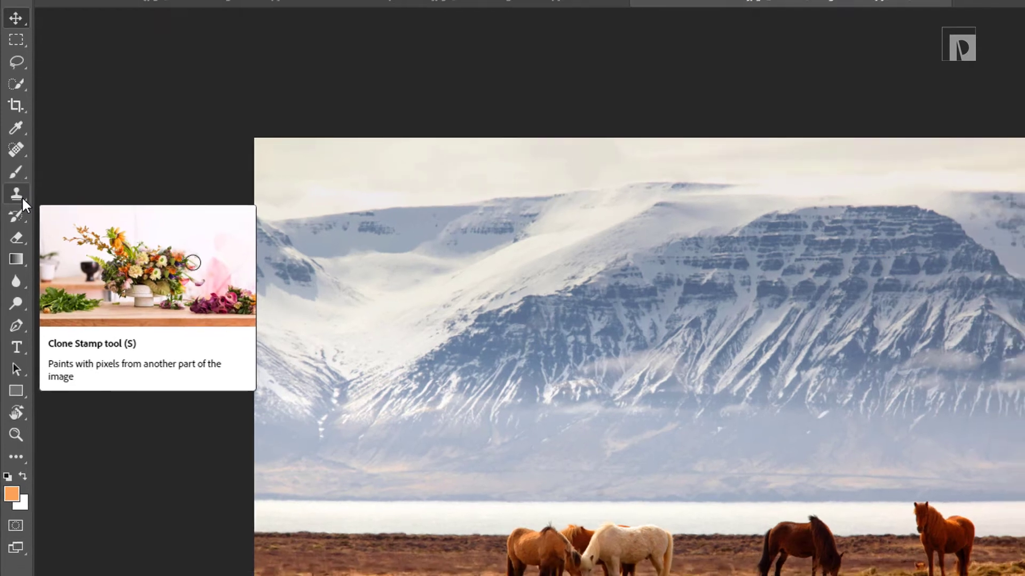
- Select the Clone Stamp and sample the chestnut horse as the clone source
key(s)
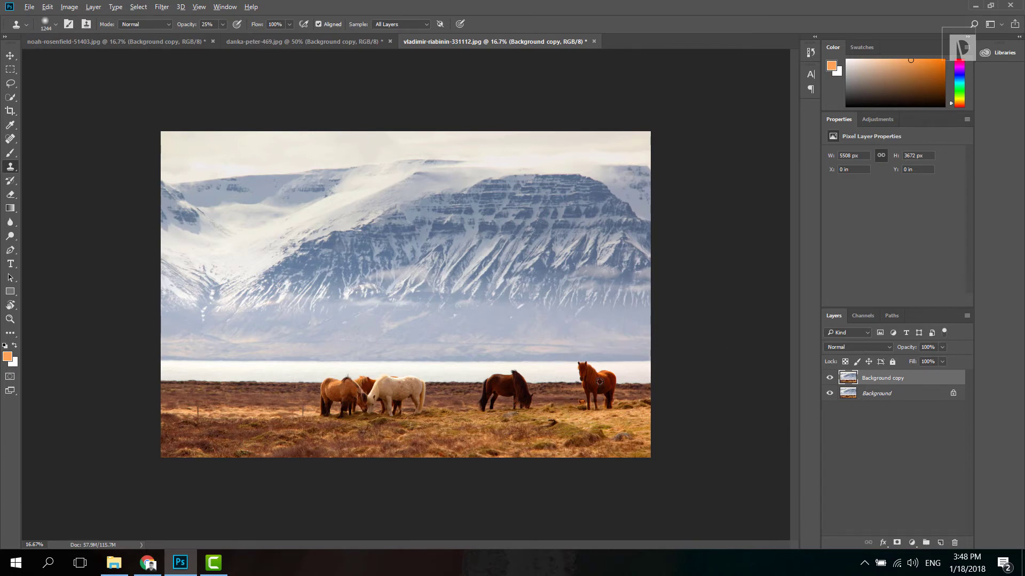
key(alt)
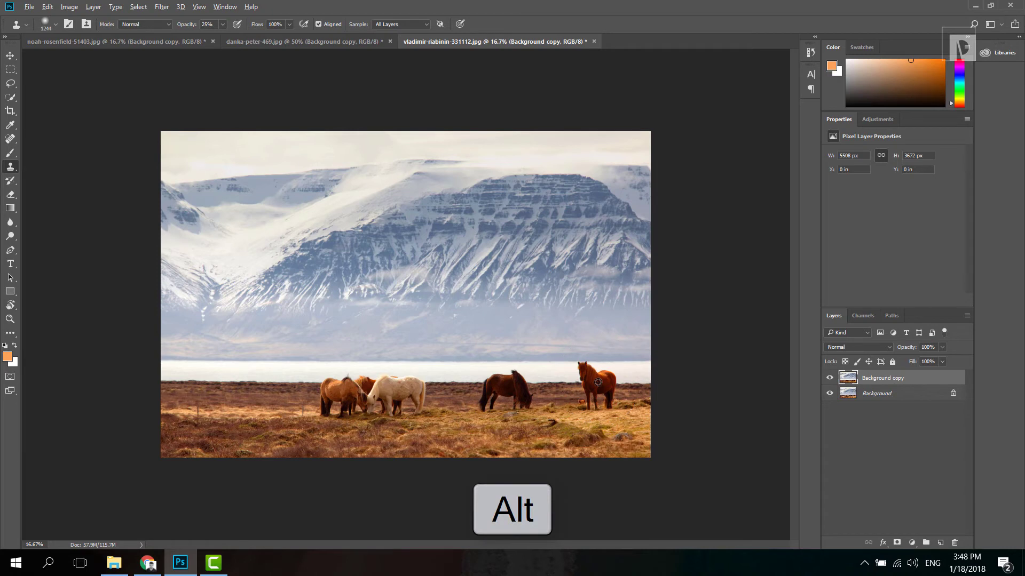
alt+click(598, 382)
key(alt)
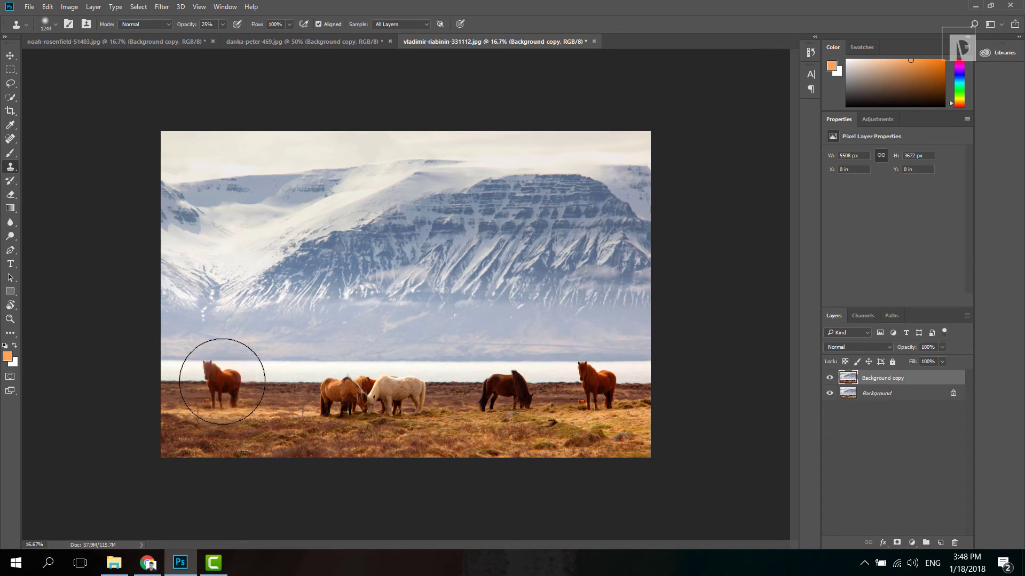
- Raise clone opacity to 100%, undo the faint trial clone, and resample the right horse
click(223, 25)
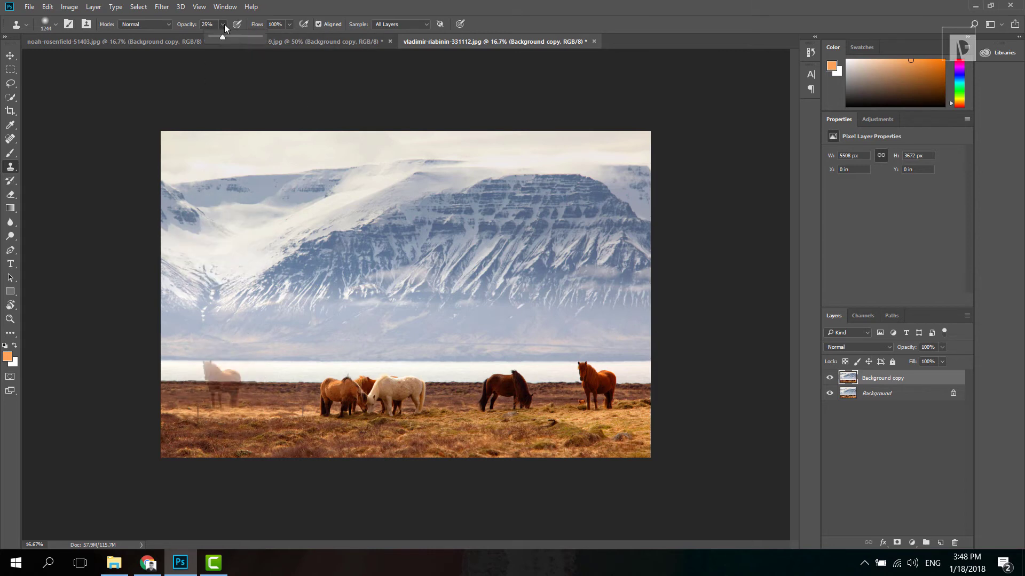
drag(223, 37, 289, 43)
key(ctrl+alt+z)
key(ctrl+alt+z)
key(ctrl+alt+z)
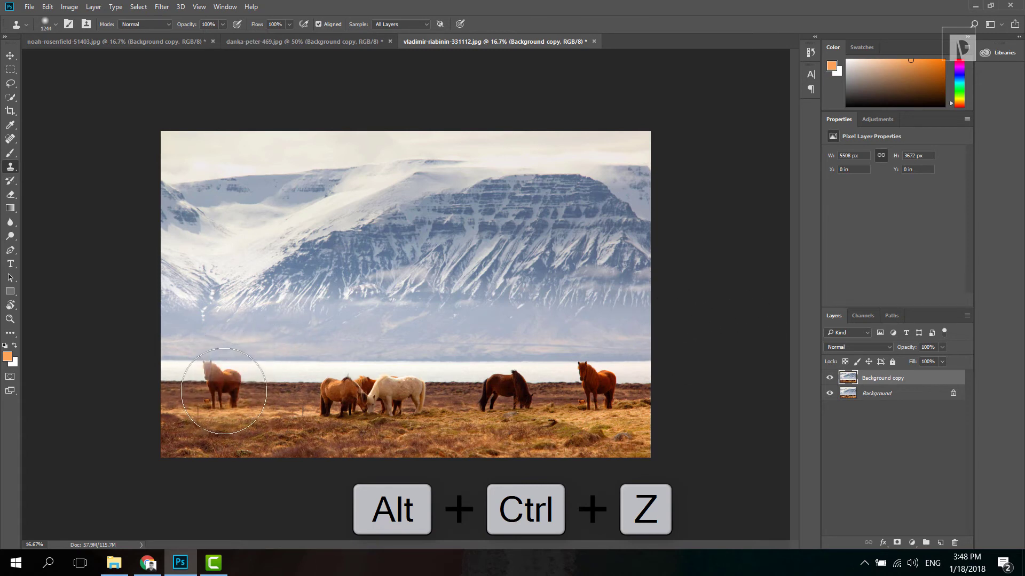
key(alt)
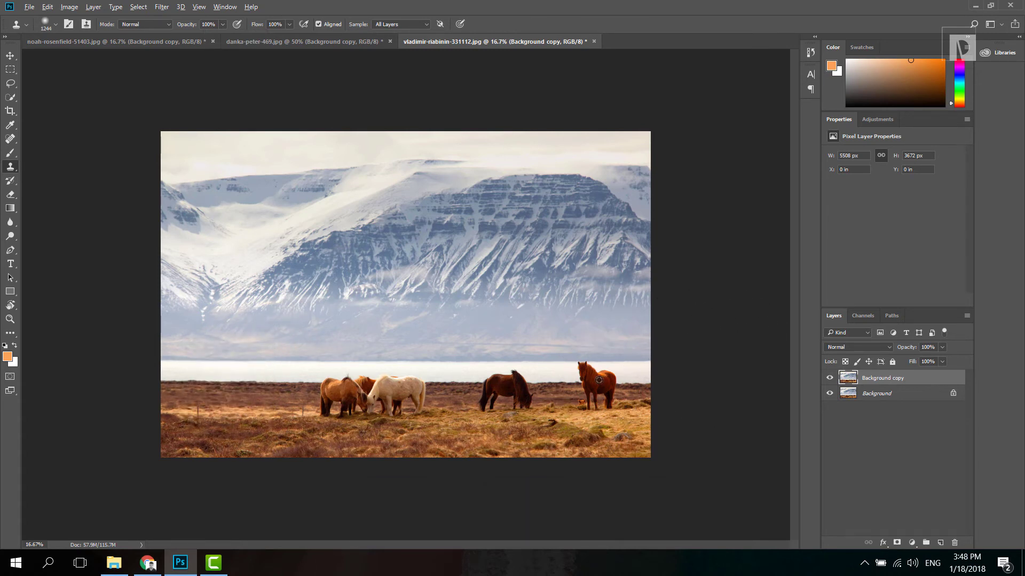
- Sample the right-hand chestnut horse and stamp a copy at the field's left edge
alt+click(598, 380)
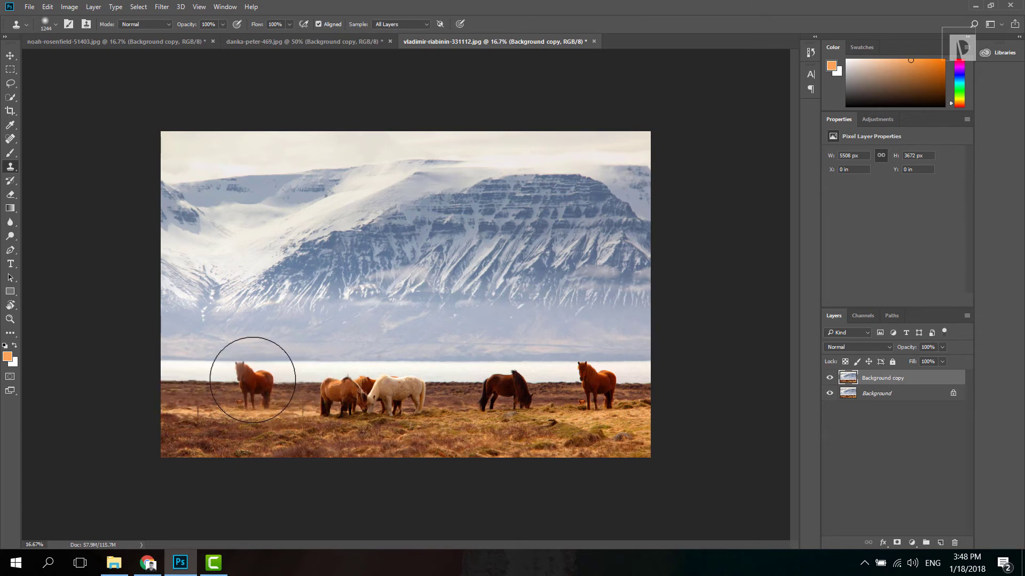
click(234, 378)
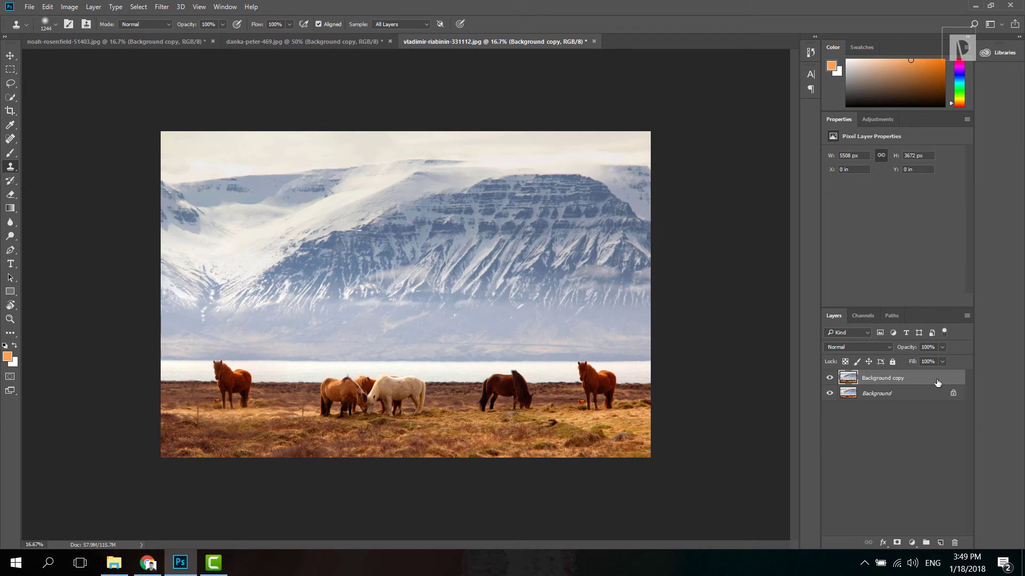
- Delete Background copy, add an empty Layer 1, and resample the right chestnut horse
drag(934, 383, 954, 542)
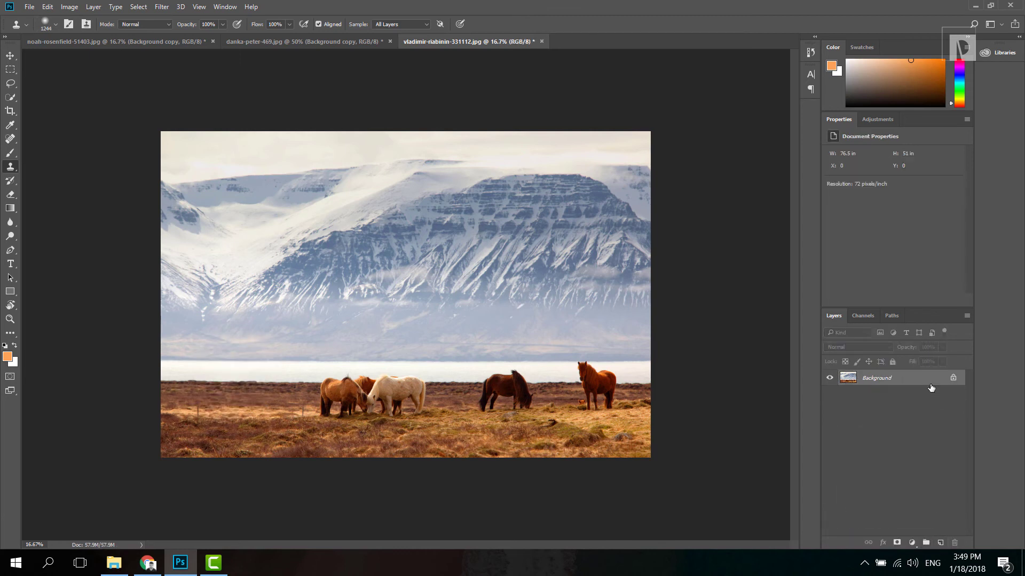
click(940, 543)
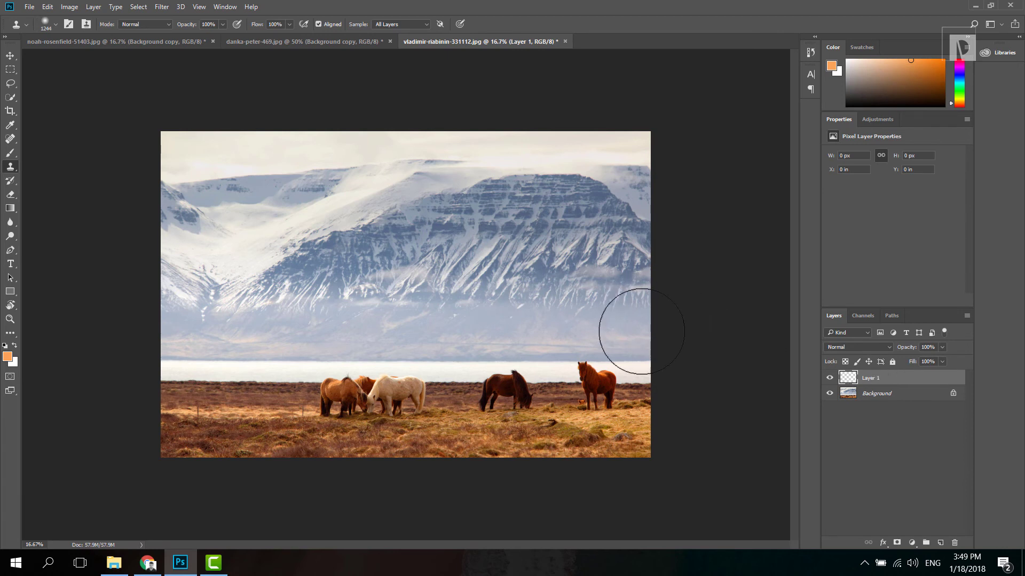
alt+click(598, 382)
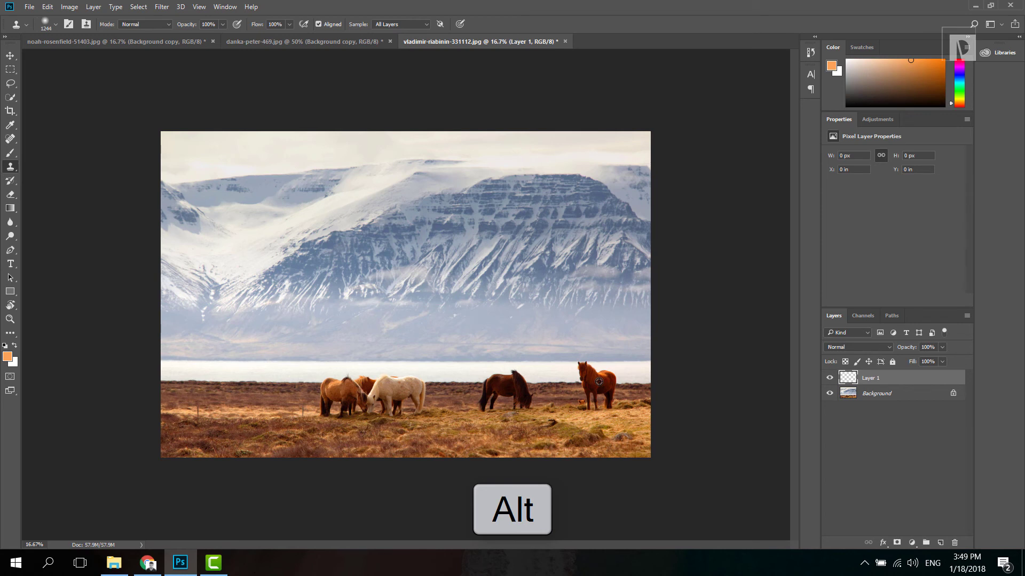